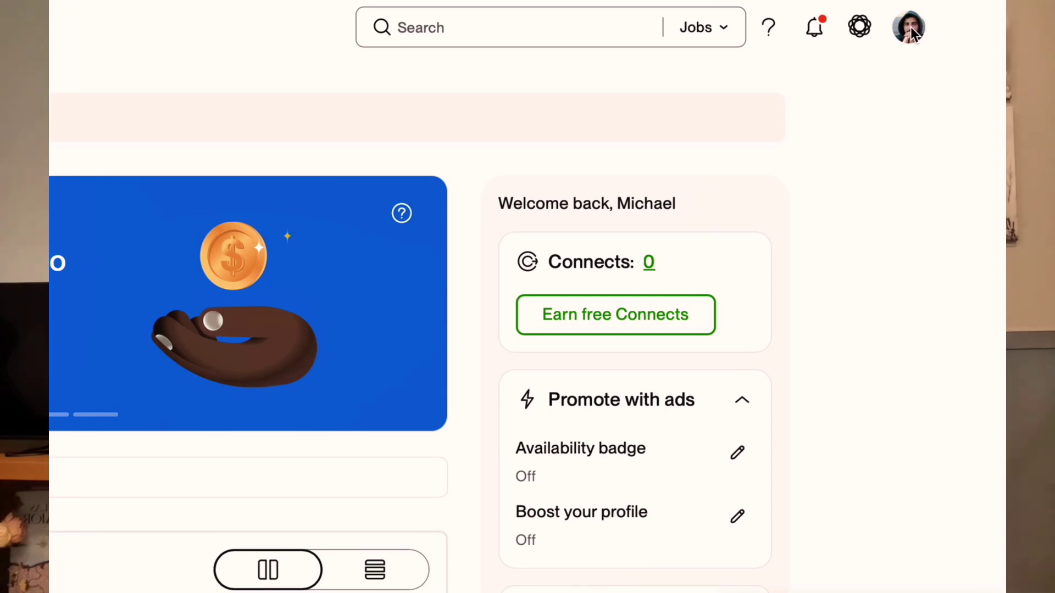
# From account settings, start adding a new specialized profile under Profile Settings
pyautogui.click(909, 27)
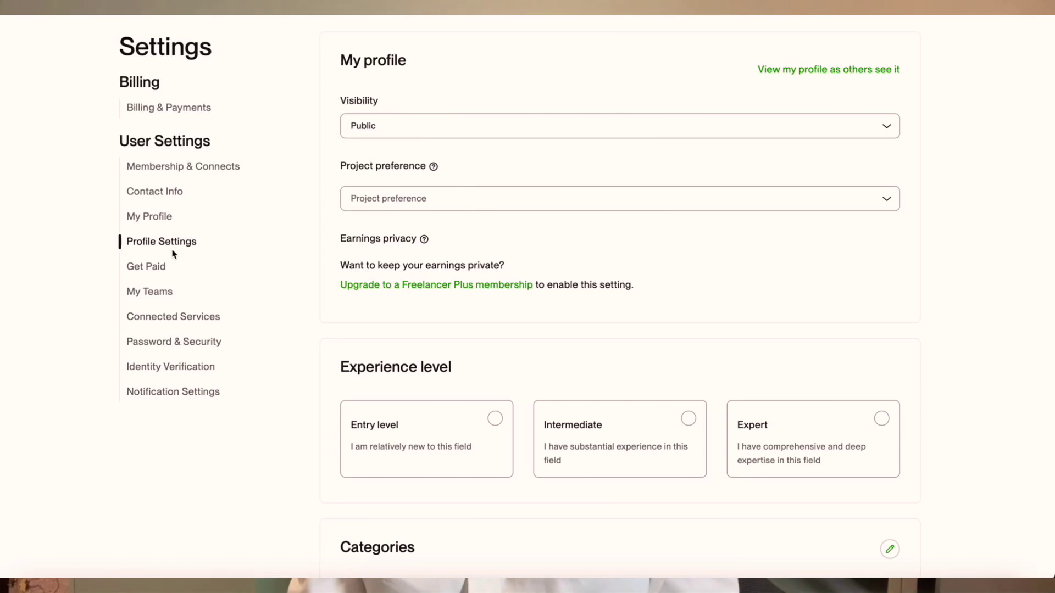
pyautogui.scroll(-5, 522, 312)
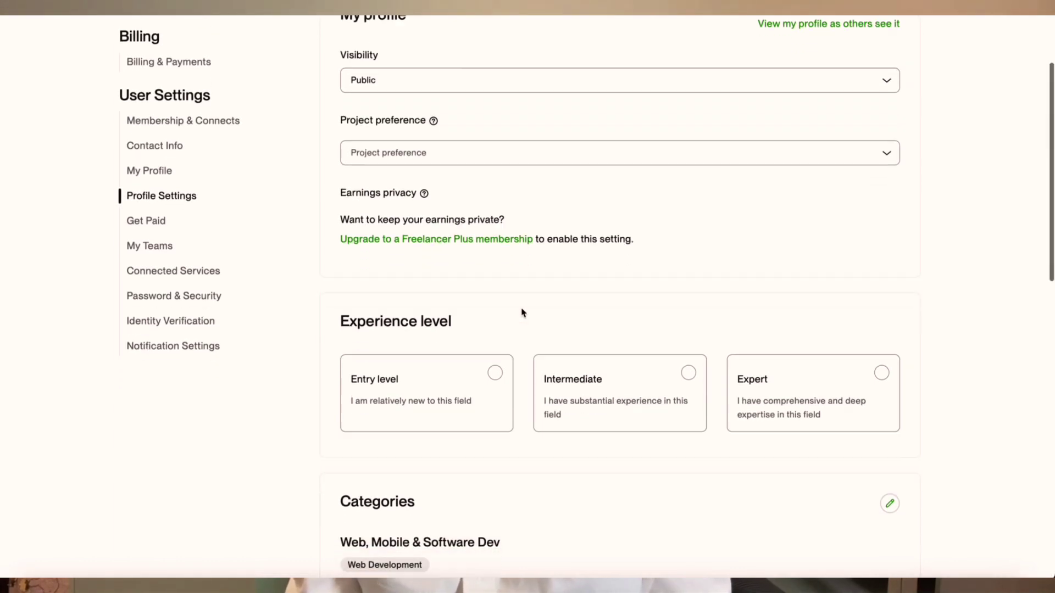
pyautogui.scroll(-2, 521, 319)
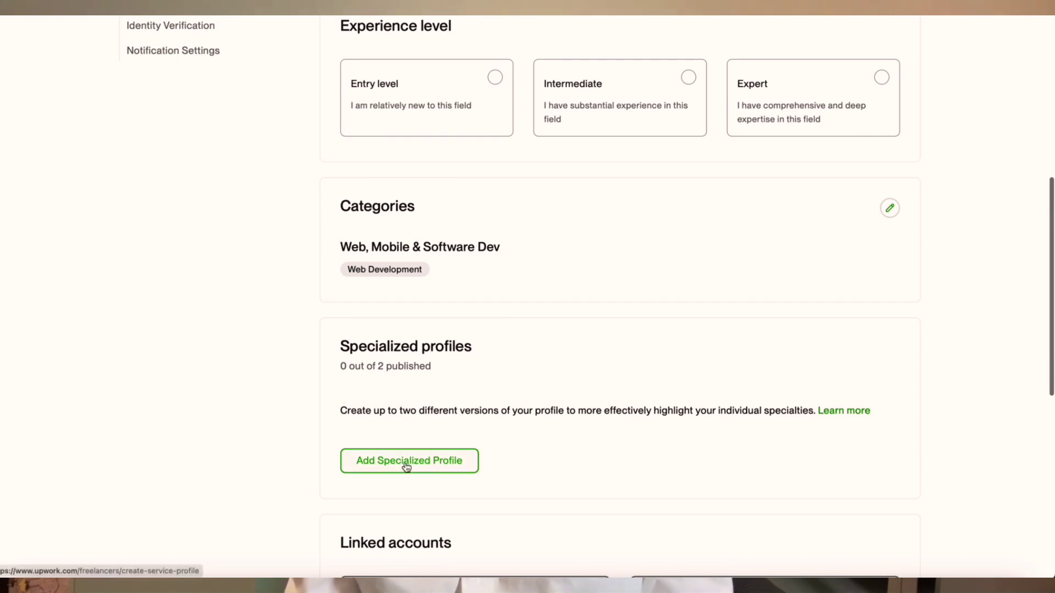
pyautogui.click(406, 463)
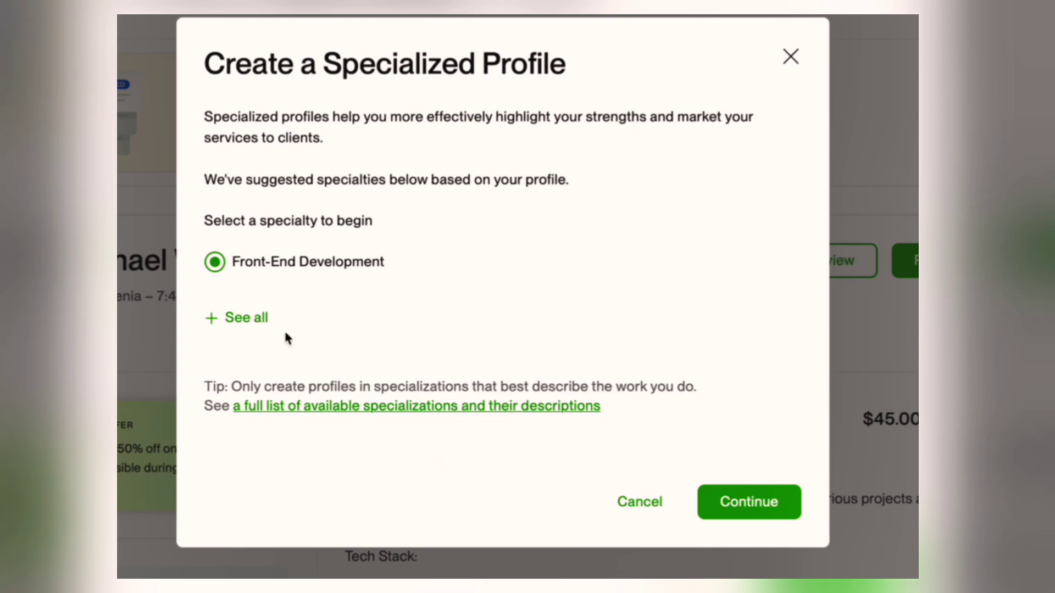
# Open the full specialties list and try searching 'web', 'dev' and 'front'
pyautogui.click(242, 319)
pyautogui.click(362, 348)
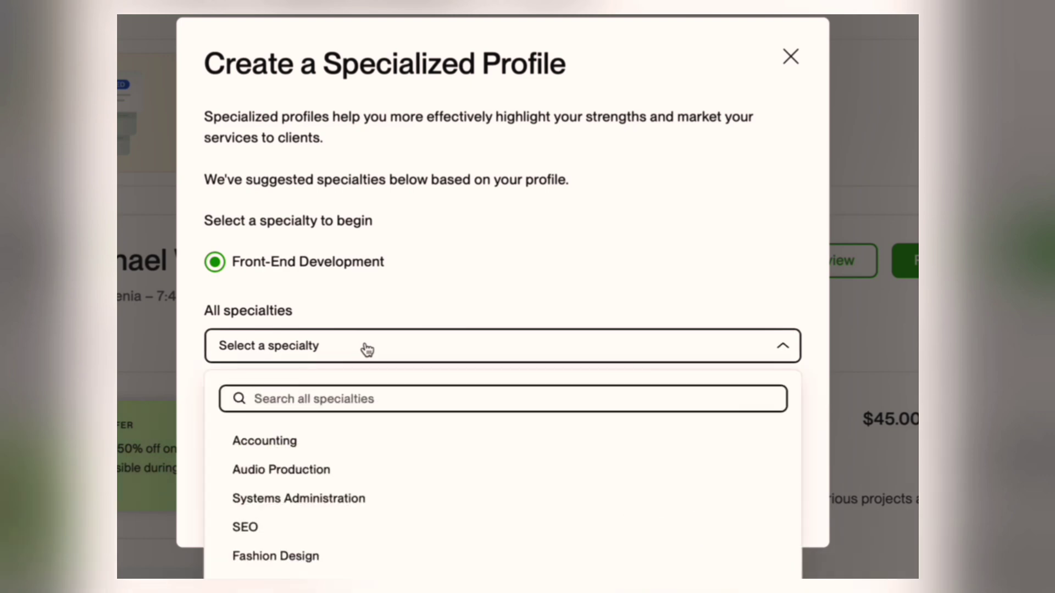
pyautogui.write('web')
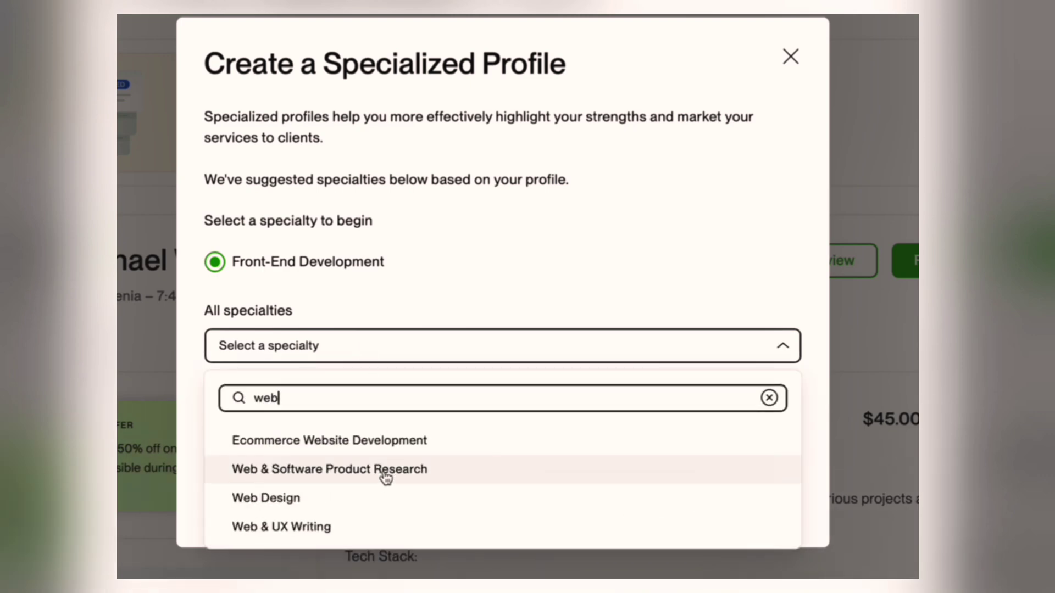
pyautogui.hotkey('ctrl', 'a')
pyautogui.write('dev')
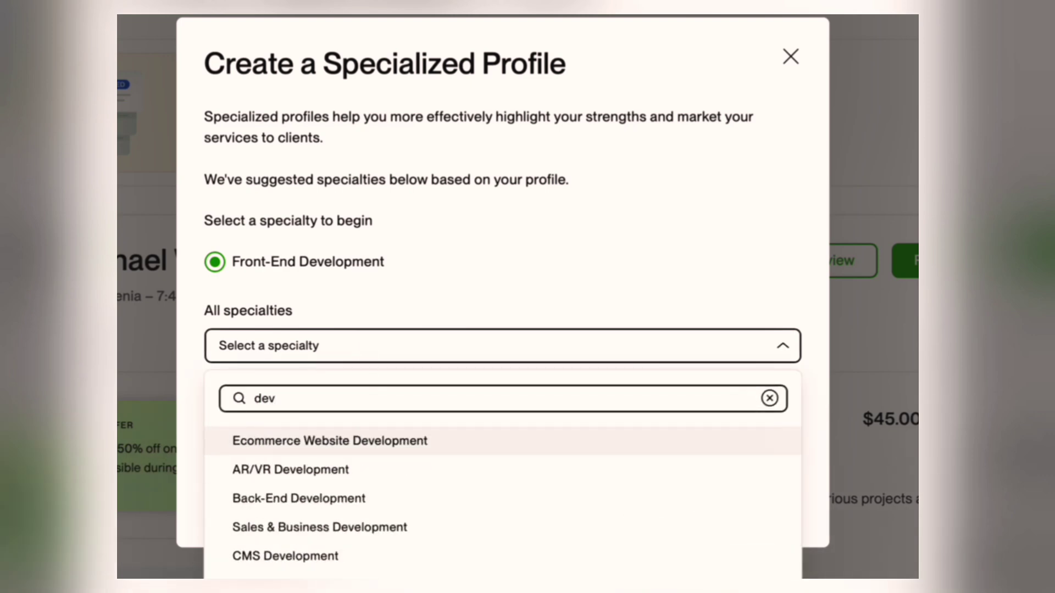
pyautogui.hotkey('ctrl', 'a')
pyautogui.write('front')
pyautogui.hotkey('ctrl', 'a')
pyautogui.press('BackSpace')
# Search 'dev' and pick Ecommerce Website Development as the specialty
pyautogui.scroll(-10, 378, 515)
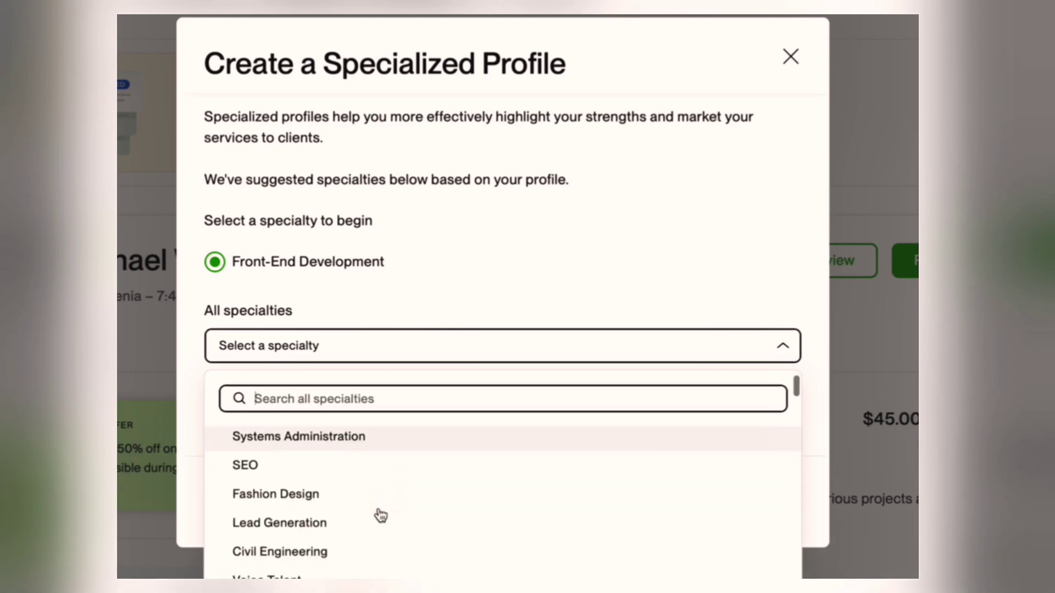
pyautogui.scroll(-15, 378, 515)
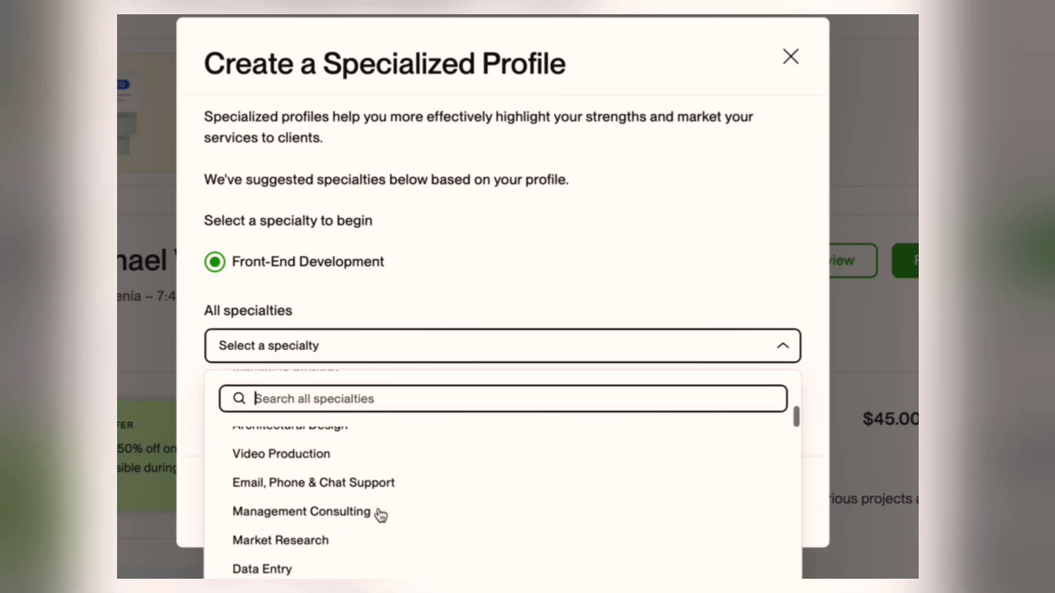
pyautogui.scroll(-15, 379, 515)
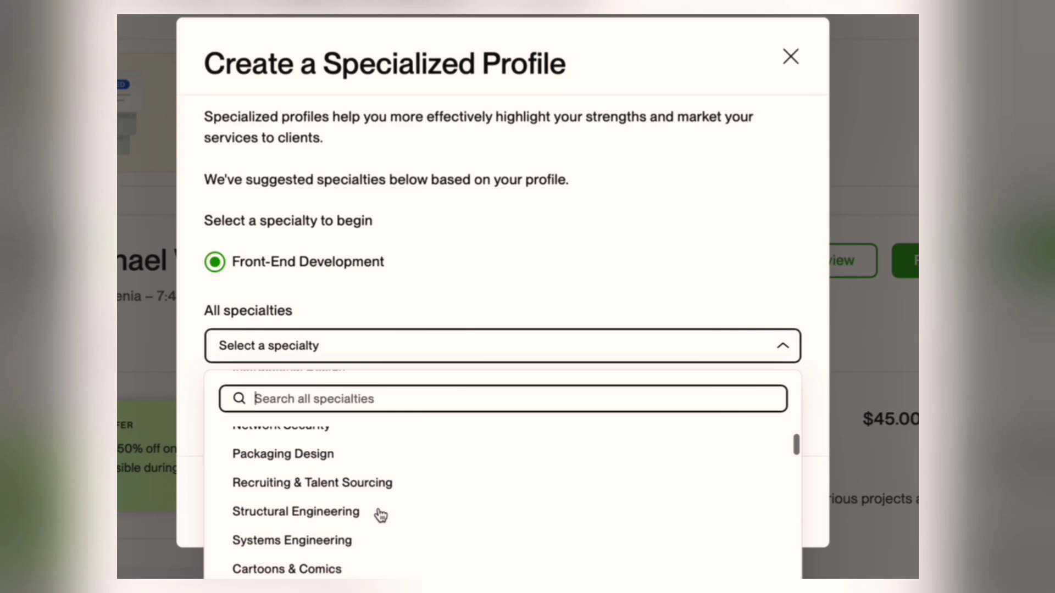
pyautogui.scroll(-15, 379, 516)
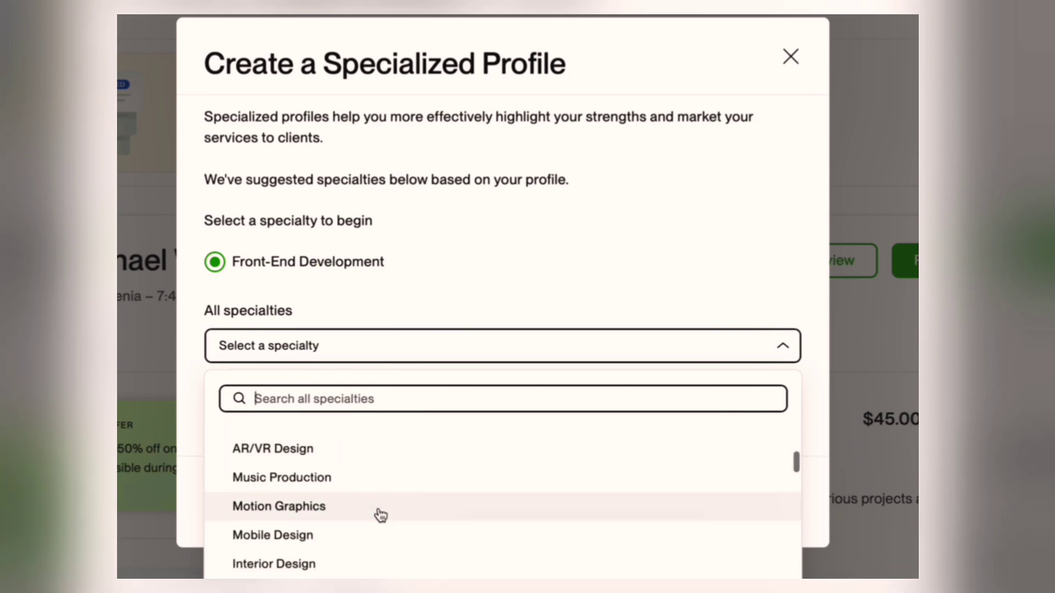
pyautogui.scroll(-15, 380, 515)
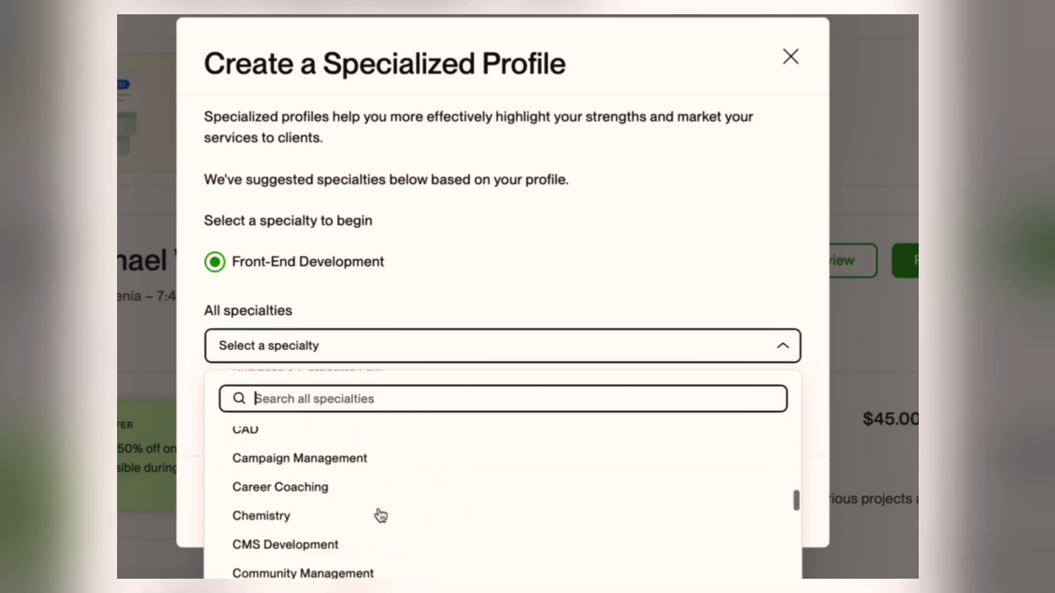
pyautogui.scroll(-5, 392, 519)
pyautogui.write('dev')
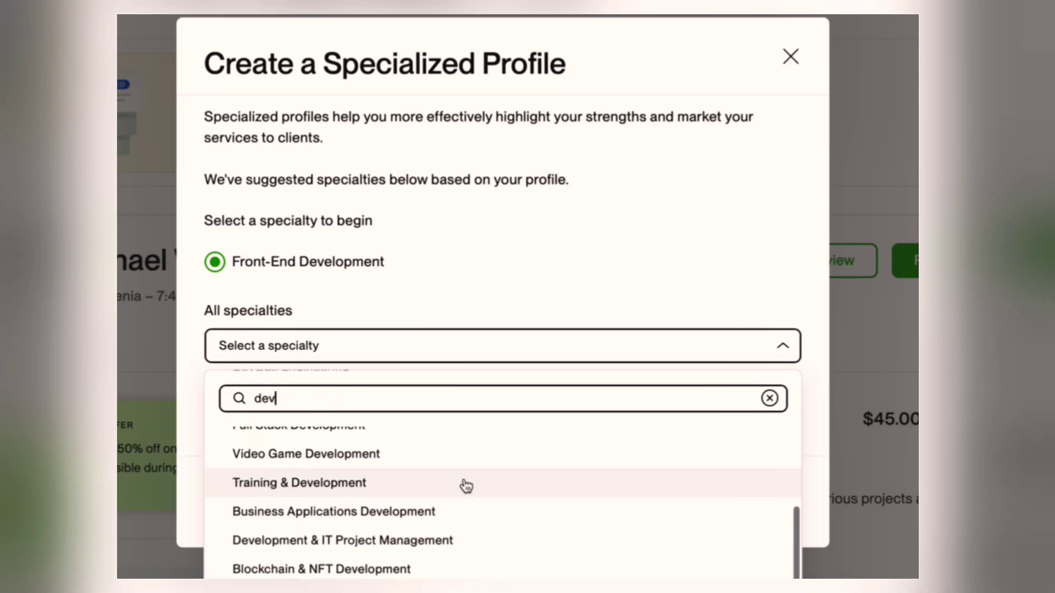
pyautogui.scroll(5, 466, 485)
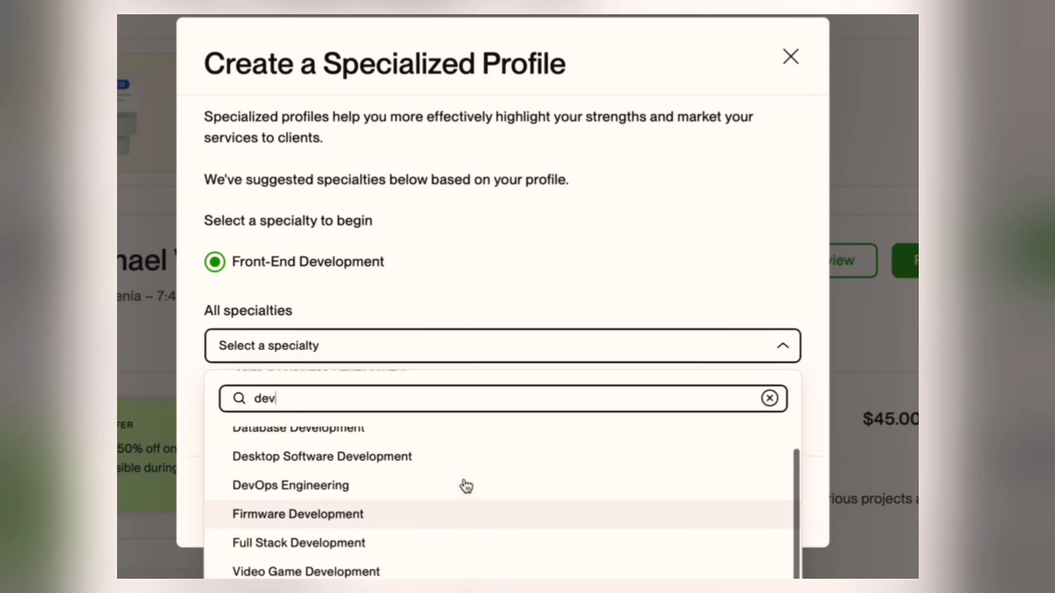
pyautogui.scroll(3, 456, 511)
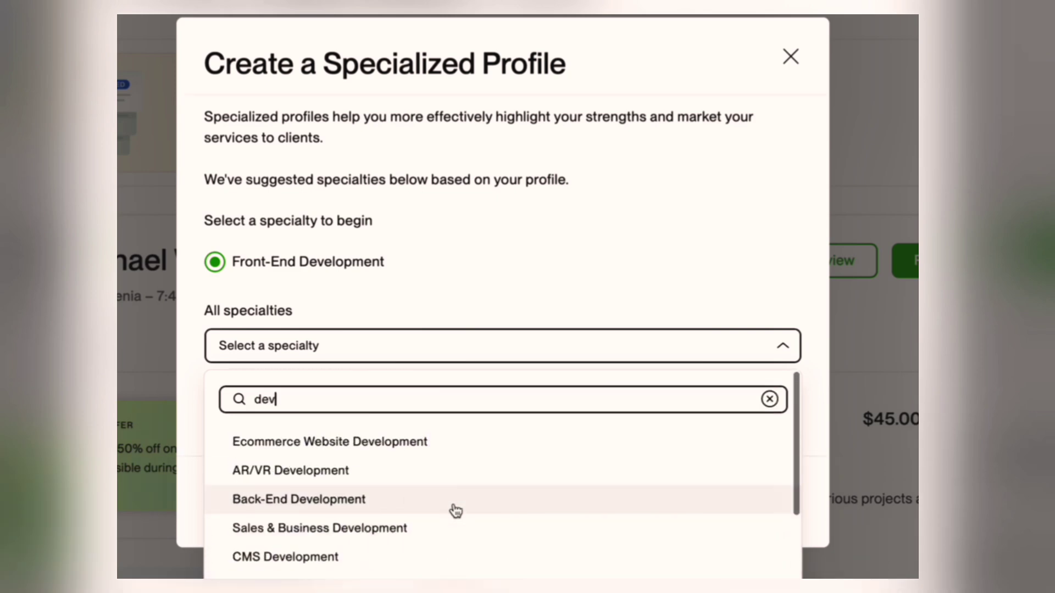
pyautogui.click(429, 446)
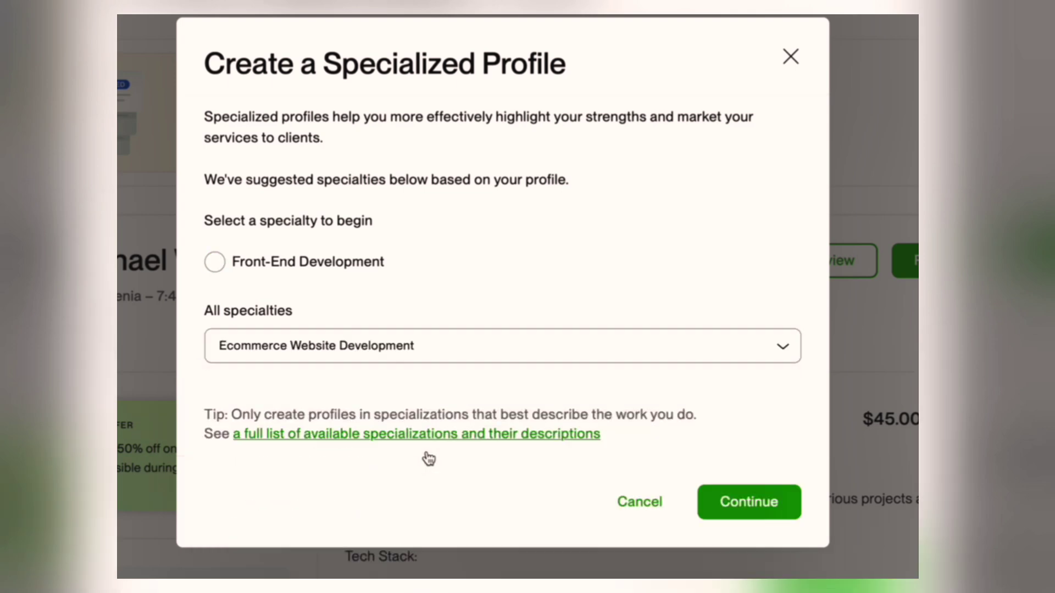
# Confirm the specialty and add Java, JavaScript, WordPress, ClickFunnels and BigCommerce skills
pyautogui.click(750, 508)
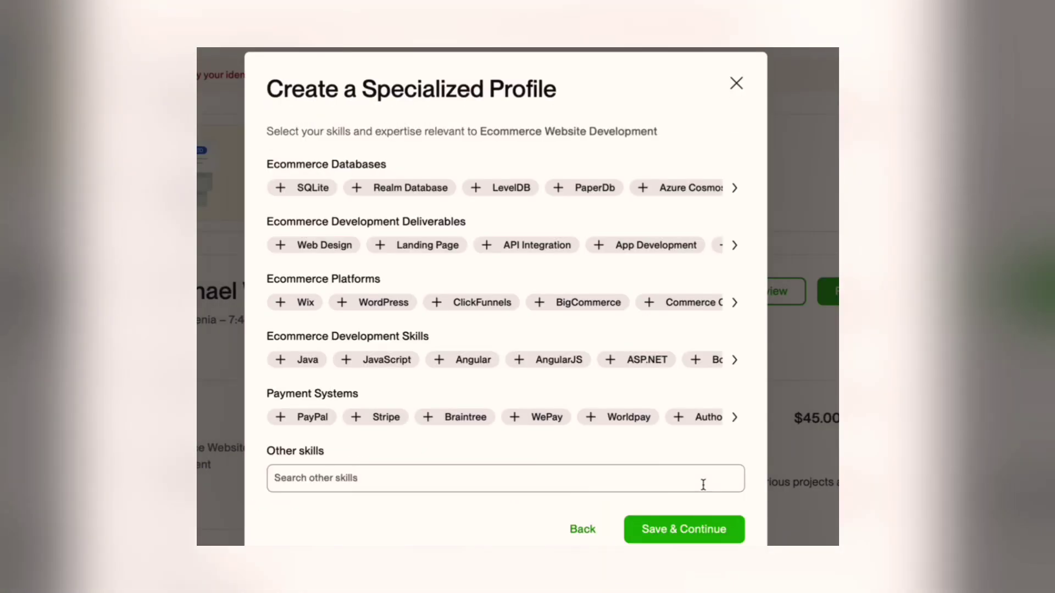
pyautogui.click(302, 360)
pyautogui.click(366, 367)
pyautogui.click(368, 309)
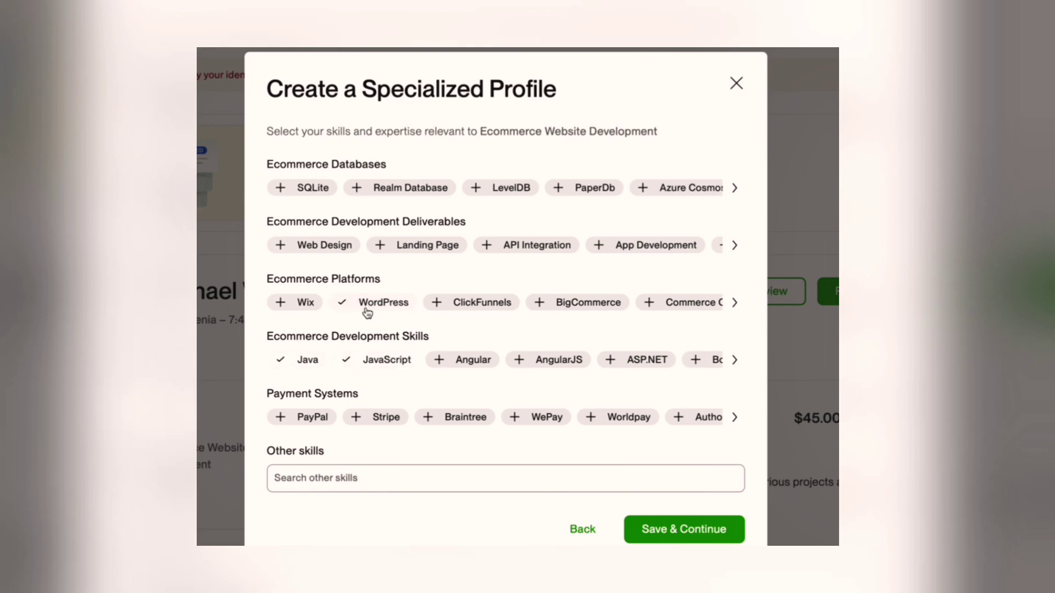
pyautogui.click(443, 309)
pyautogui.click(564, 303)
# Add API Integration, Landing Page, Web Design, SQLite, WePay, PayPal and Stripe, then save skills
pyautogui.click(535, 251)
pyautogui.click(434, 250)
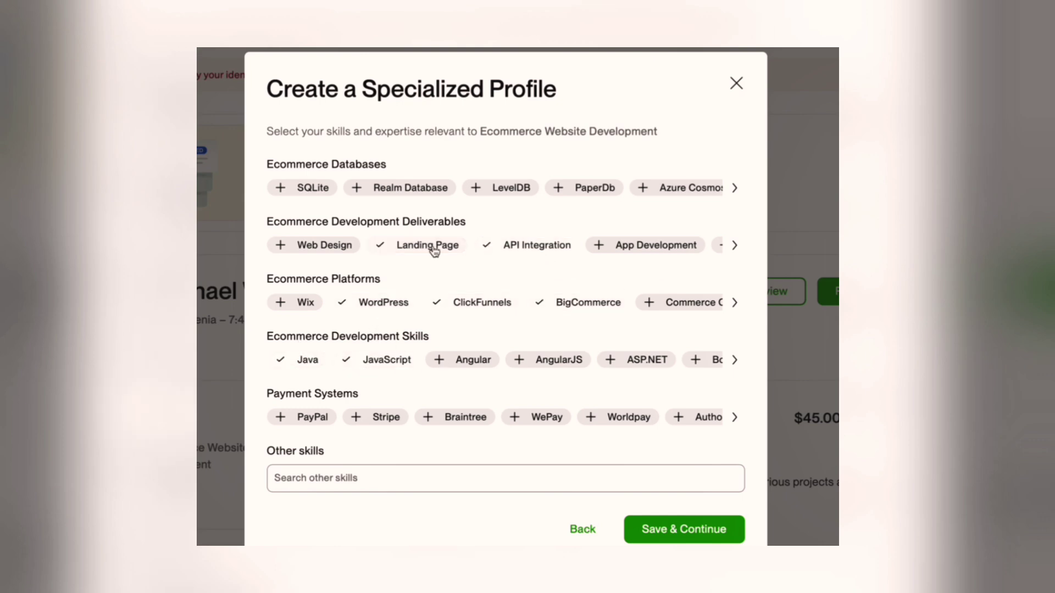
pyautogui.click(320, 245)
pyautogui.click(316, 191)
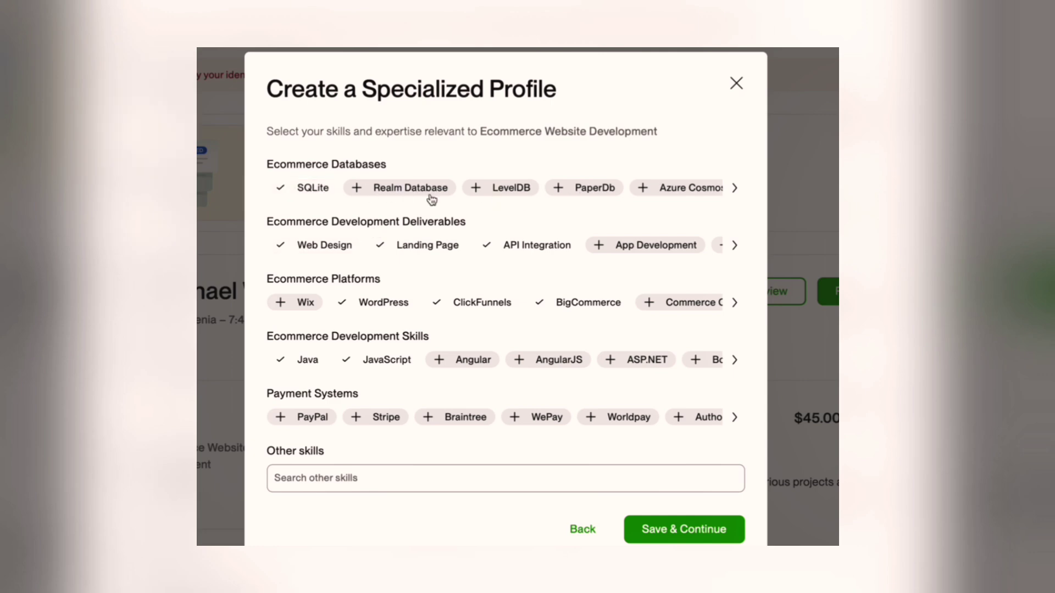
pyautogui.click(551, 421)
pyautogui.click(316, 420)
pyautogui.click(371, 424)
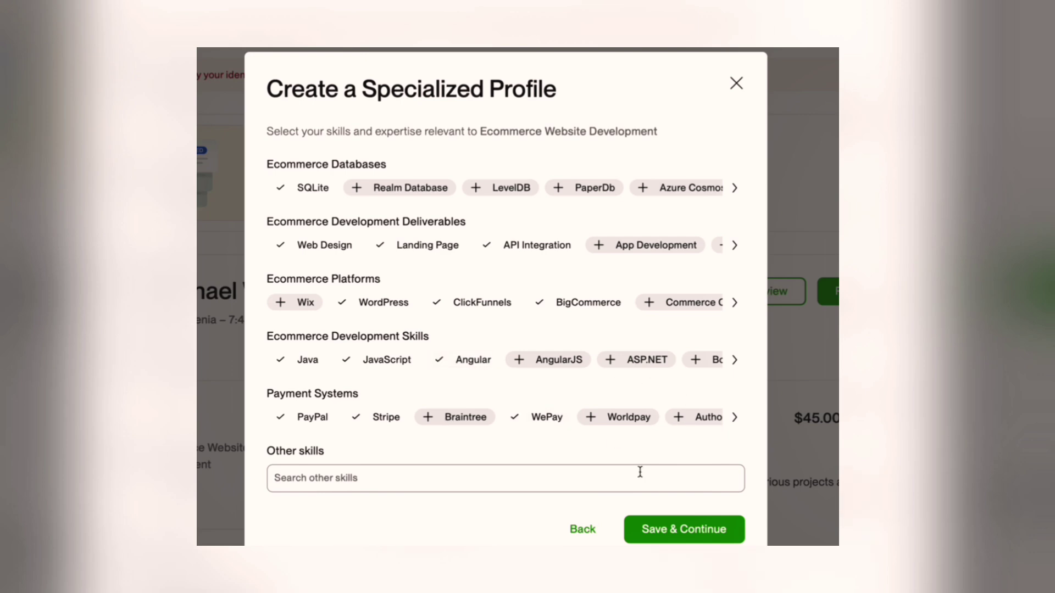
pyautogui.click(671, 530)
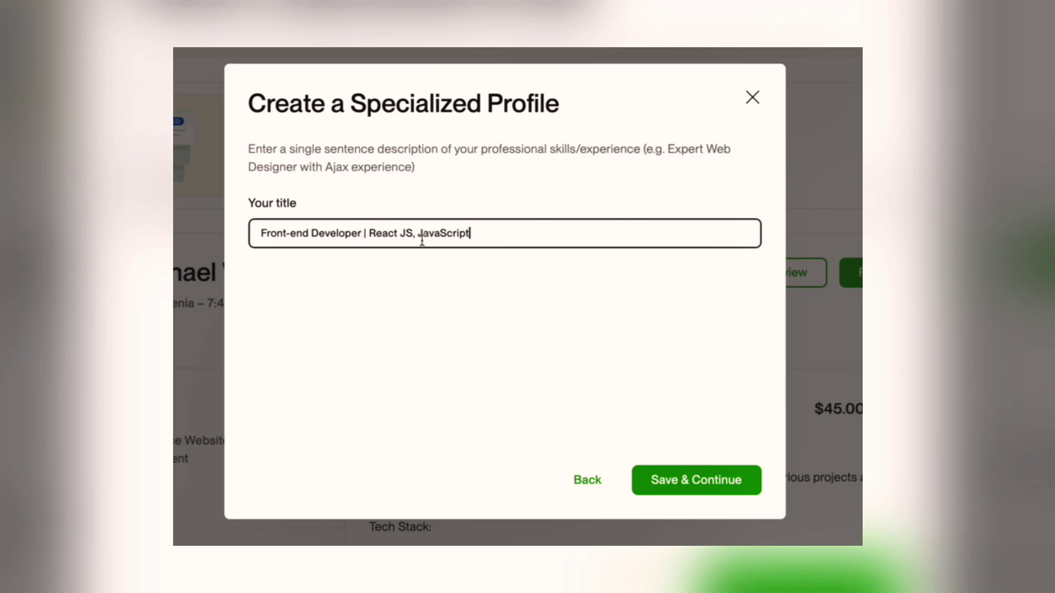
# Replace the prefilled title with 'Frontend Developer for eCommerce & Trade Platforms' and save it
pyautogui.hotkey('ctrl', 'a')
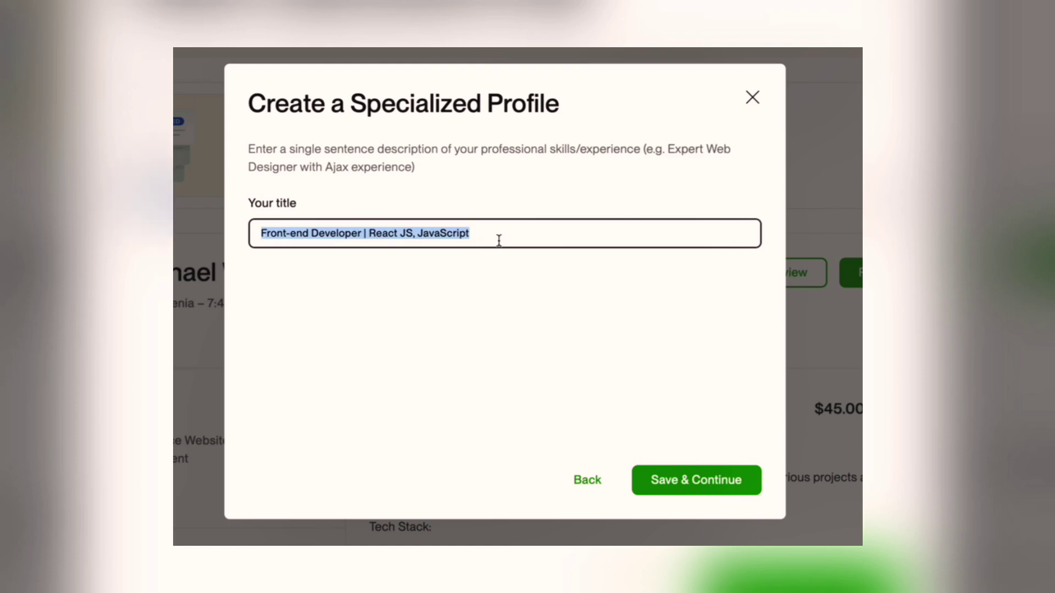
pyautogui.write('EC')
pyautogui.press('BackSpace')
pyautogui.press('BackSpace')
pyautogui.write('e')
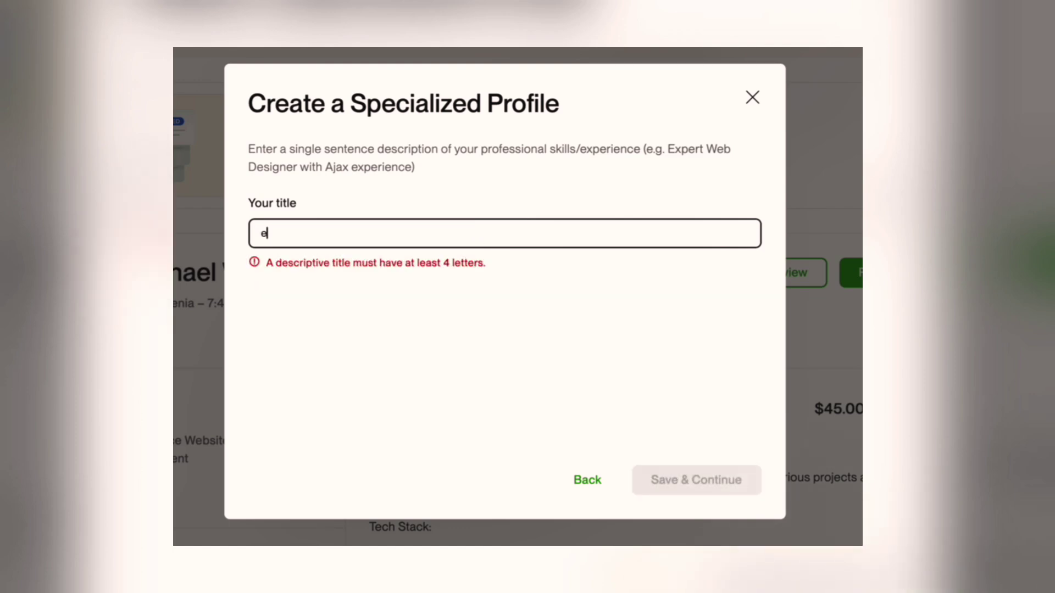
pyautogui.write('Commerce Developer')
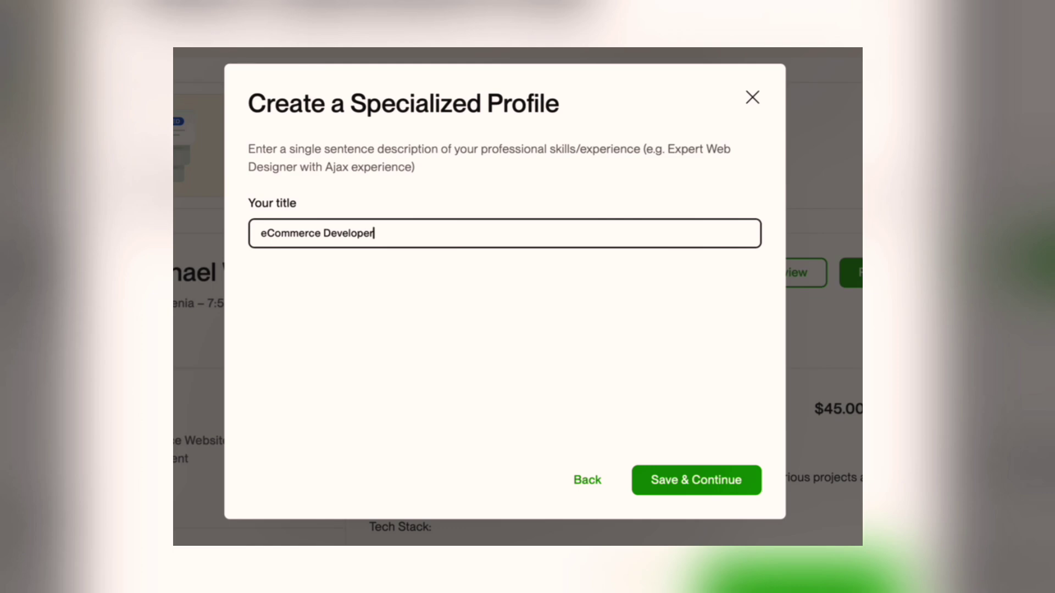
pyautogui.hotkey('ctrl', 'a')
pyautogui.press('BackSpace')
pyautogui.write('Frontend Developer for eCommerce & Trade Platforms')
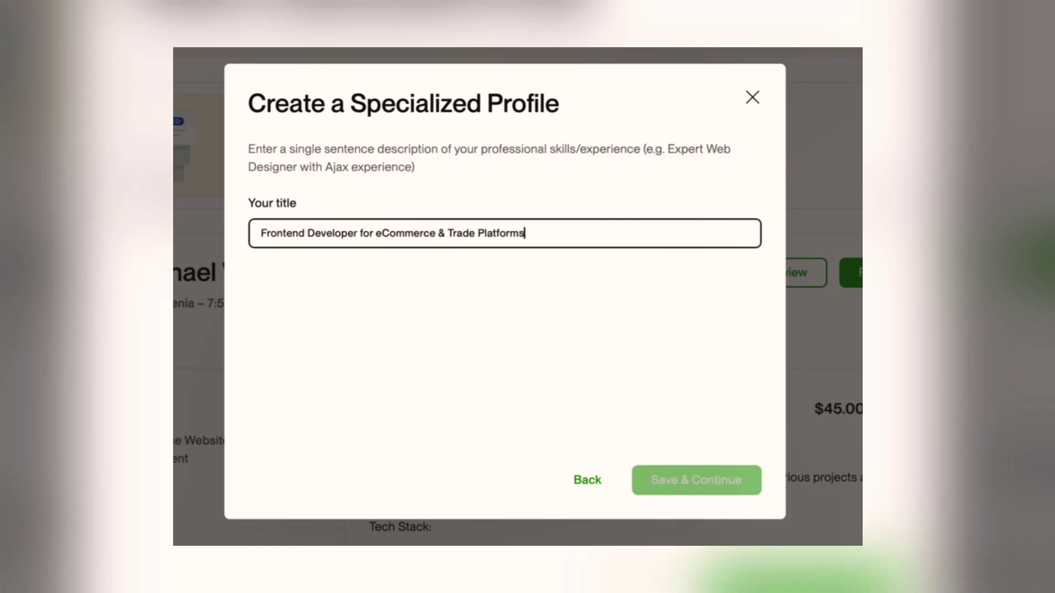
pyautogui.click(730, 490)
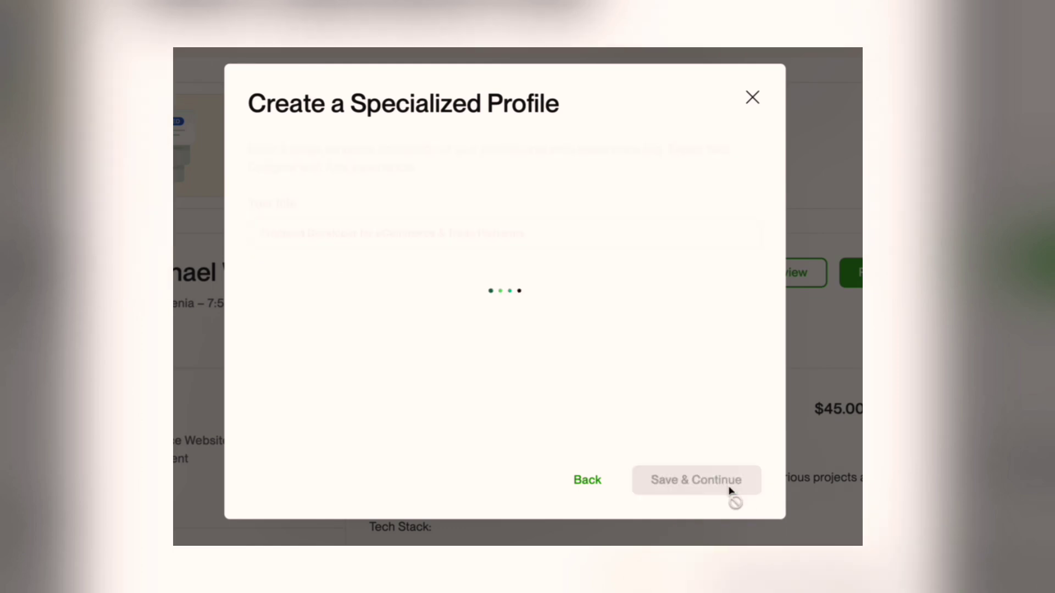
# Delete the old React-JS text from the profile overview
pyautogui.click(556, 372)
pyautogui.hotkey('ctrl', 'a')
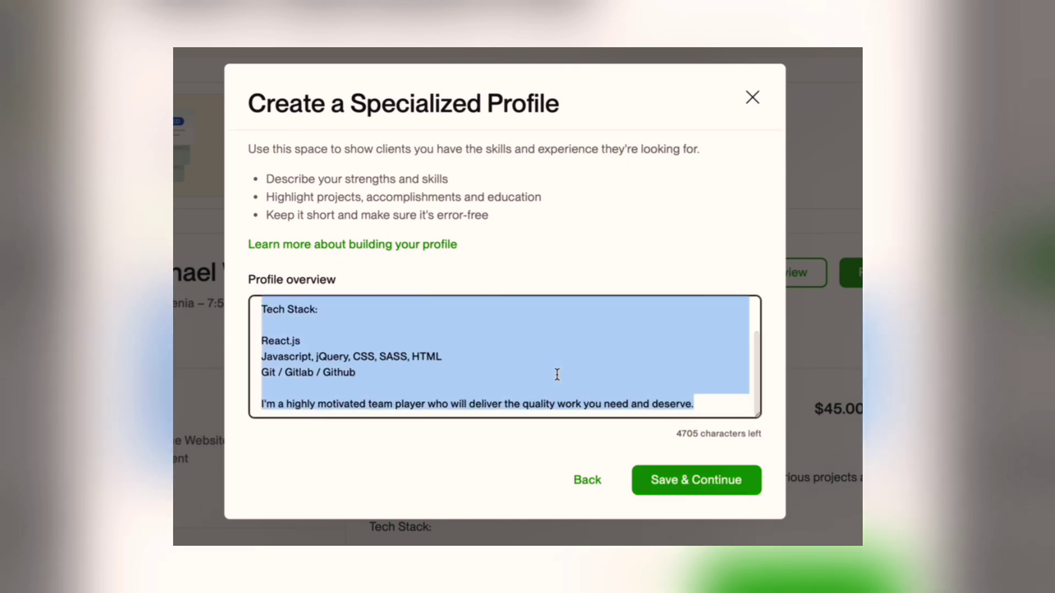
pyautogui.scroll(5, 557, 374)
pyautogui.scroll(-1, 557, 374)
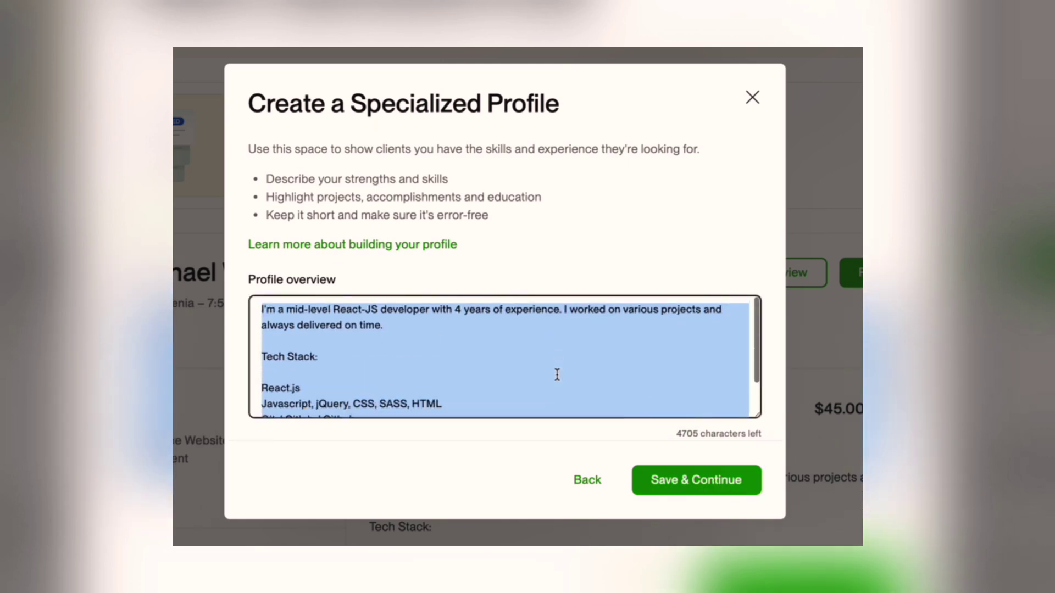
pyautogui.press('BackSpace')
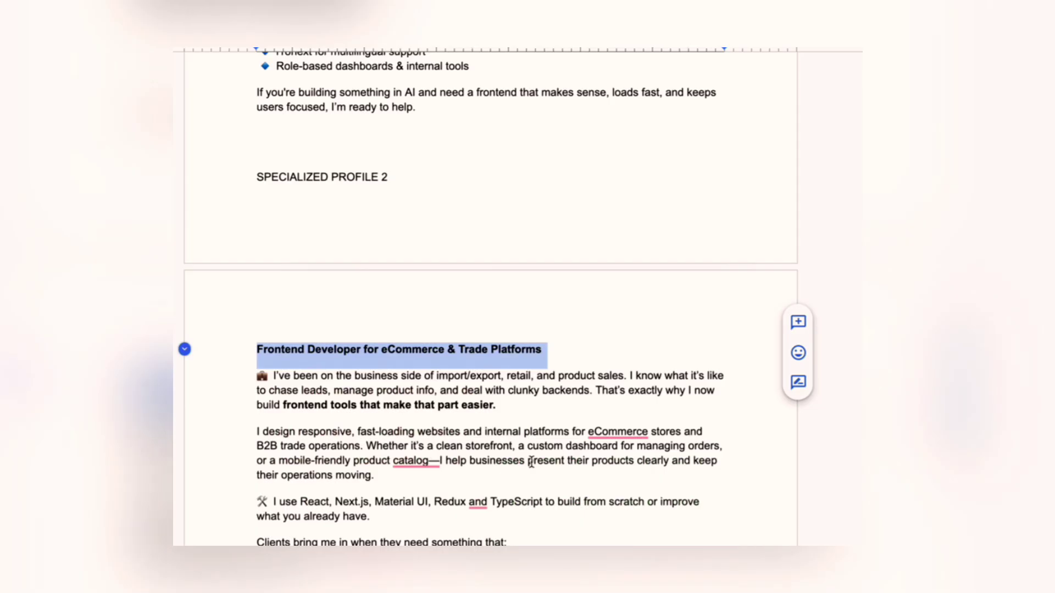
# Paste the eCommerce frontend description copied from the Google Doc into the overview
pyautogui.scroll(-3, 289, 235)
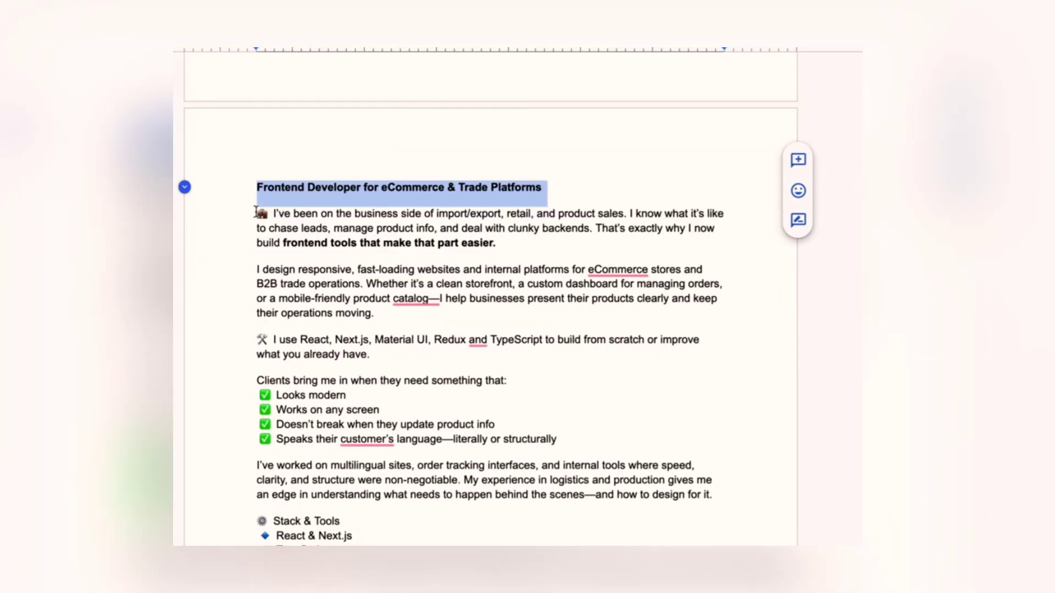
pyautogui.moveTo(256, 212); pyautogui.dragTo(473, 497)
pyautogui.hotkey('ctrl', 'c')
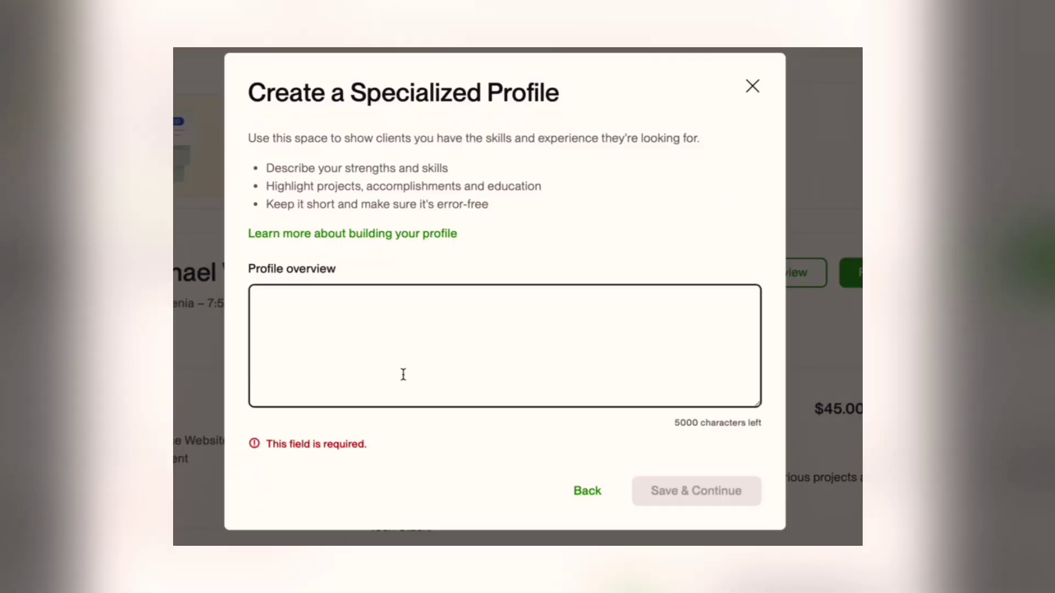
pyautogui.click(403, 372)
pyautogui.hotkey('ctrl', 'v')
# Add blank lines after the first paragraph and the client checklist
pyautogui.scroll(3, 451, 345)
pyautogui.scroll(5, 451, 345)
pyautogui.click(462, 345)
pyautogui.press('Return')
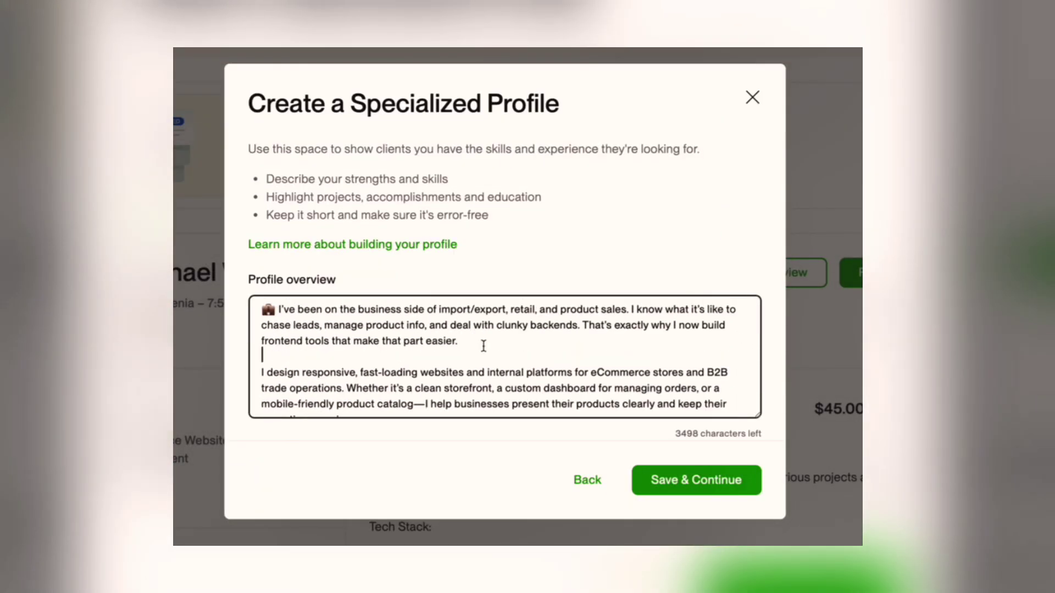
pyautogui.scroll(-2, 497, 368)
pyautogui.scroll(-5, 484, 358)
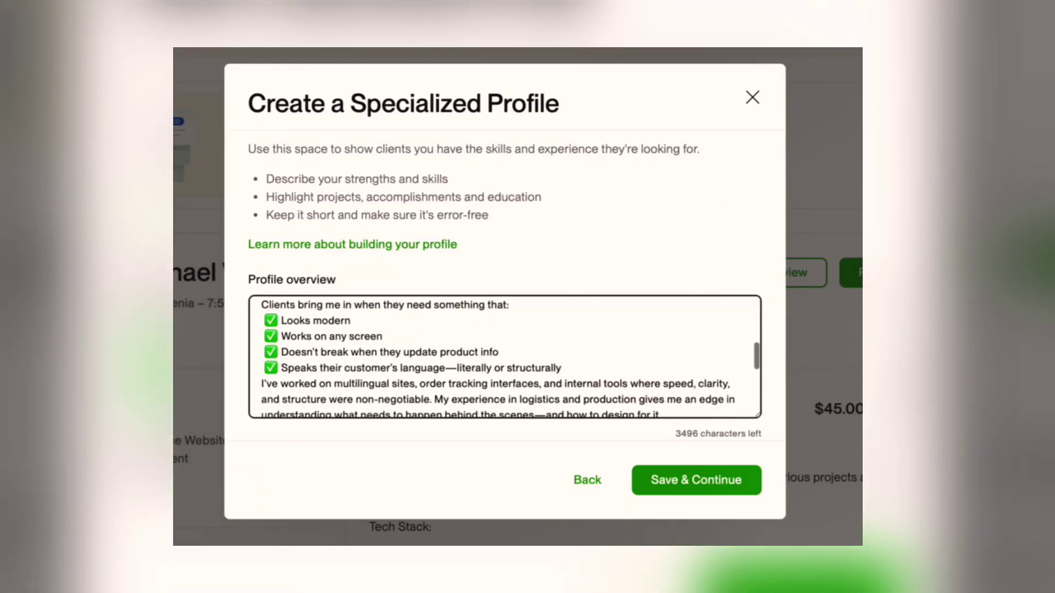
pyautogui.click(576, 331)
pyautogui.press('Return')
pyautogui.press('Return')
pyautogui.scroll(-5, 621, 371)
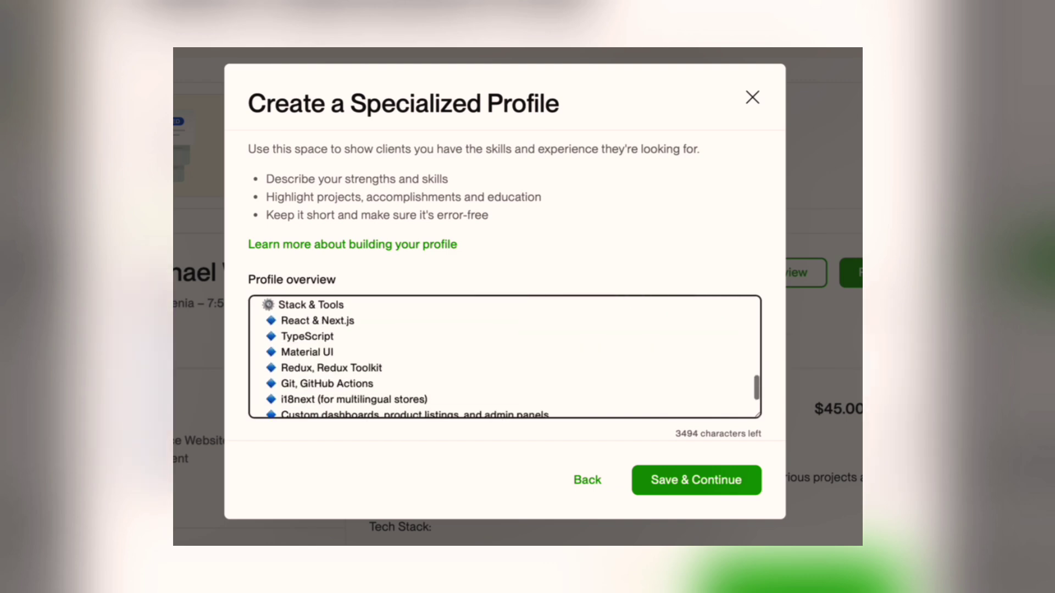
pyautogui.press('Return')
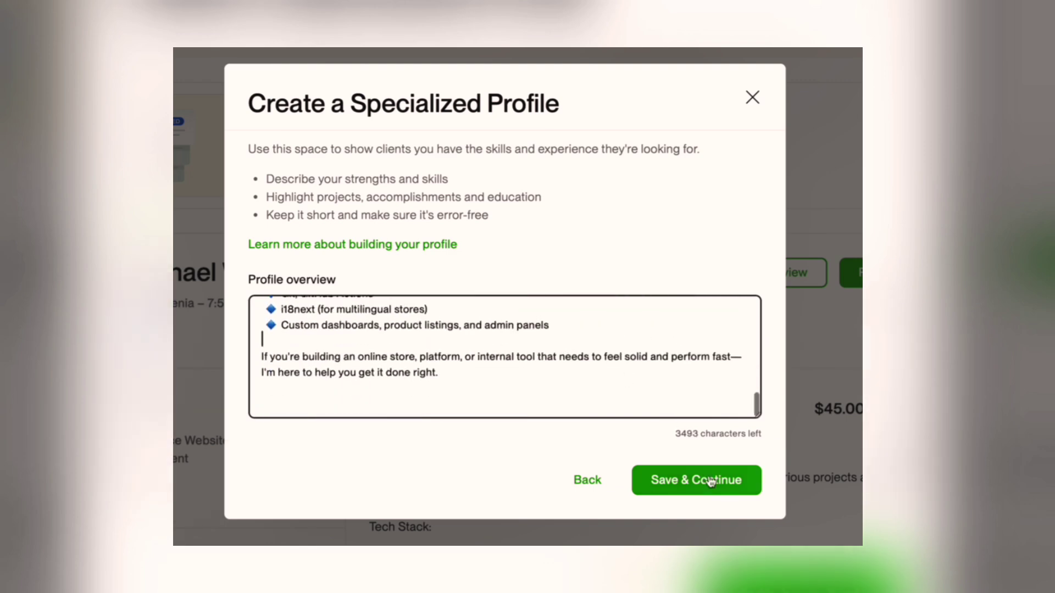
# Save the overview and open the draft specialized profile for review
pyautogui.click(707, 480)
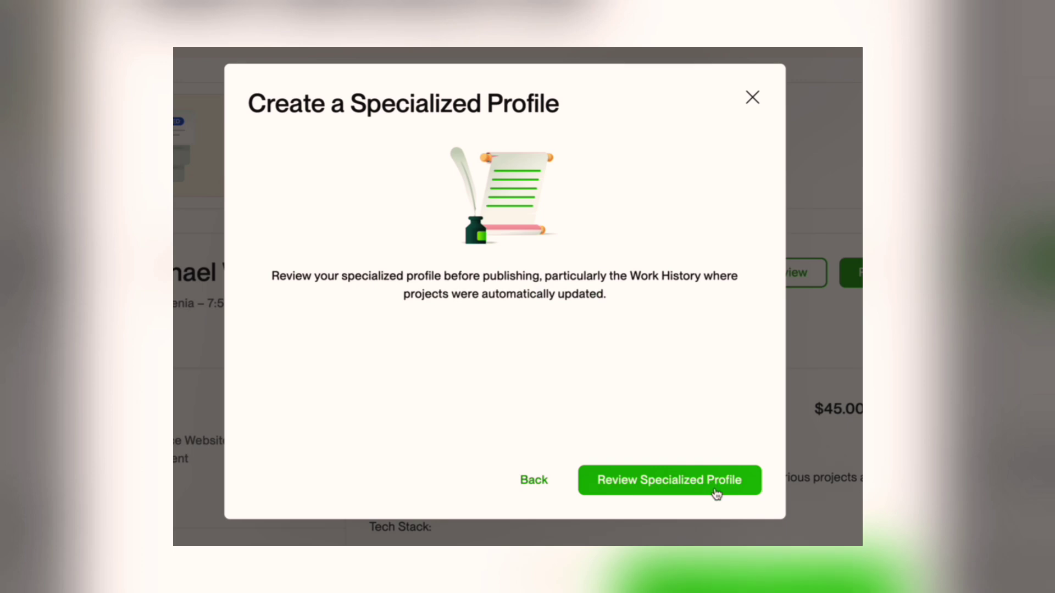
pyautogui.click(716, 493)
pyautogui.scroll(-4, 652, 338)
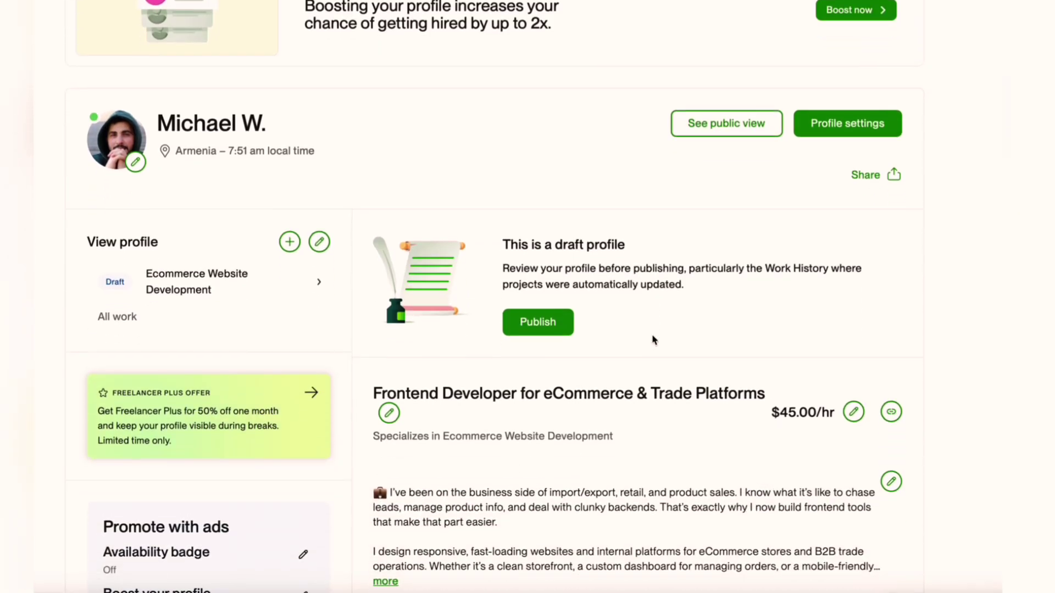
pyautogui.scroll(-2, 654, 339)
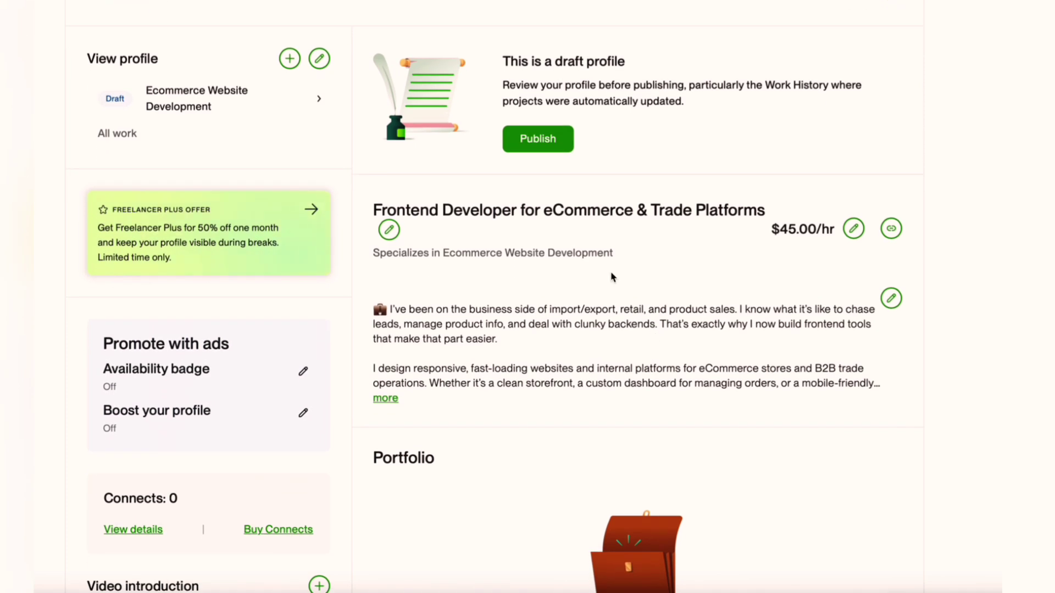
pyautogui.scroll(-2, 548, 388)
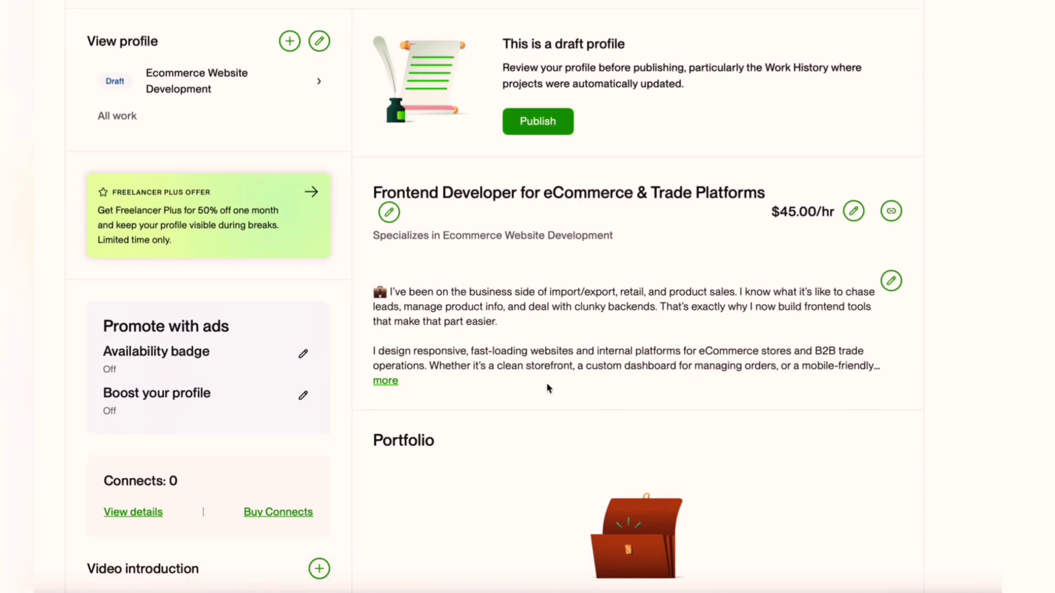
pyautogui.scroll(-2, 544, 429)
# Look over the rest of the draft and publish the specialized profile
pyautogui.scroll(-2, 587, 388)
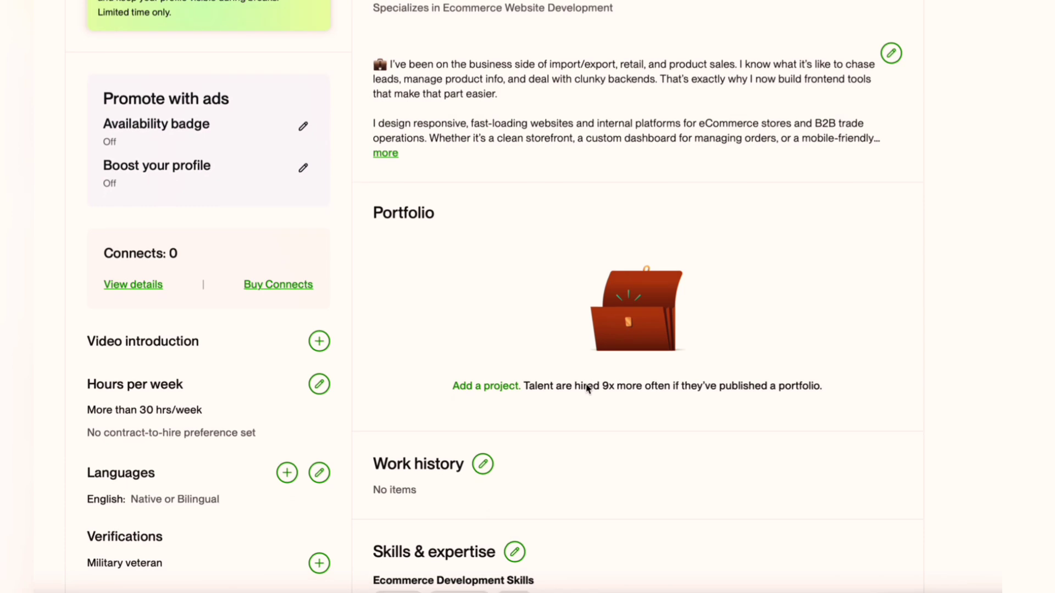
pyautogui.scroll(-4, 587, 388)
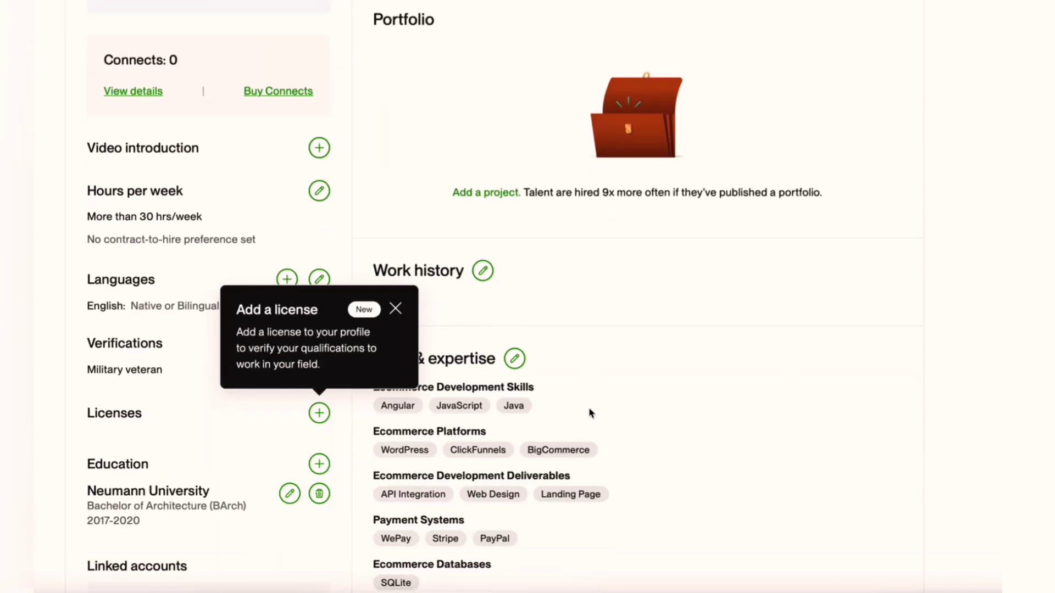
pyautogui.scroll(-2, 588, 409)
pyautogui.scroll(-4, 589, 412)
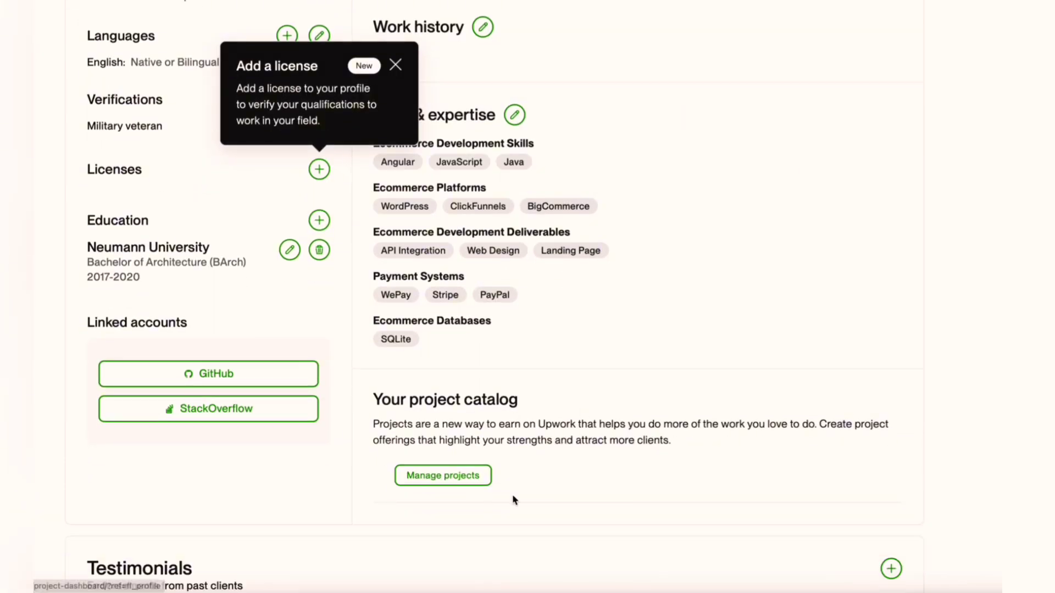
pyautogui.scroll(-2, 554, 474)
pyautogui.scroll(12, 554, 474)
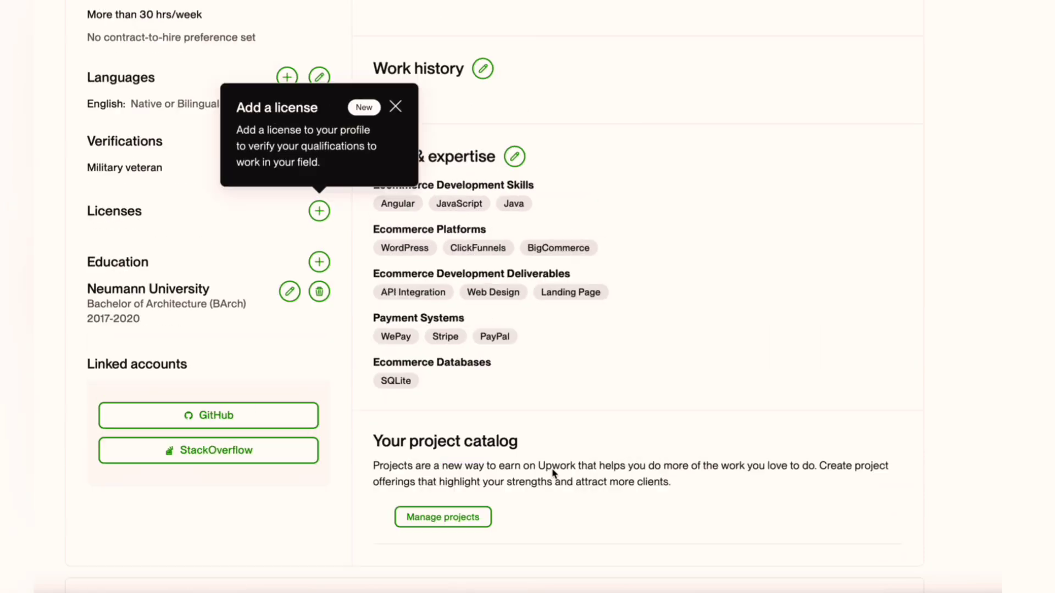
pyautogui.scroll(3, 553, 474)
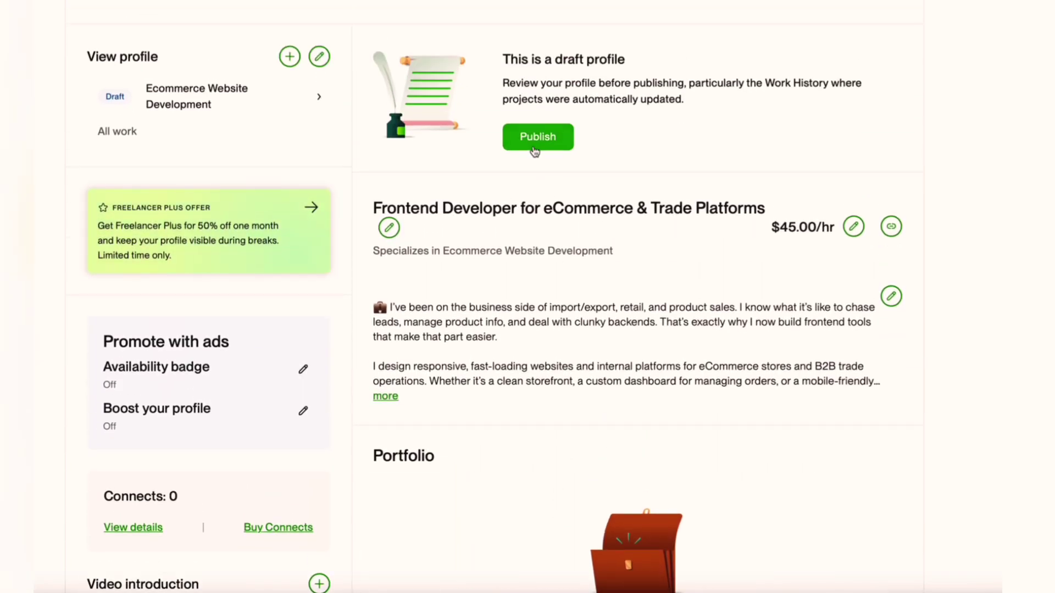
pyautogui.click(534, 148)
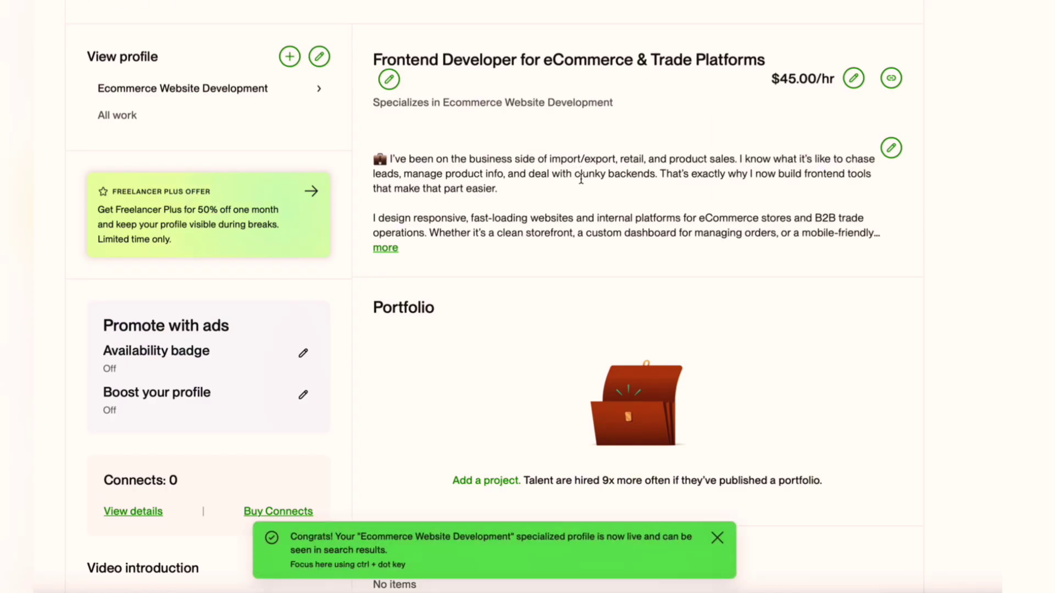